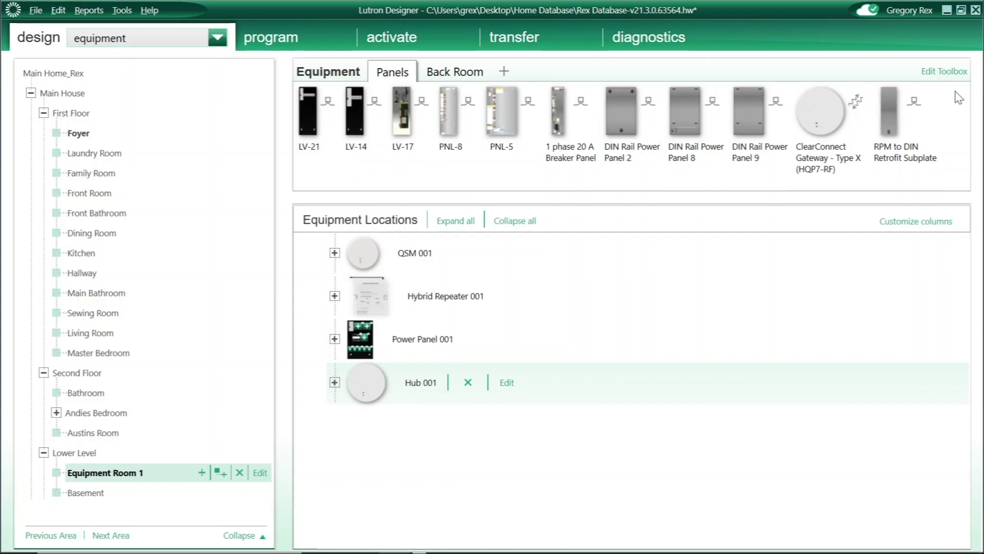
# - Add the HomeWorks Digital DIN rail power module to the Panels tab of the equipment toolbox
pyautogui.click(950, 71)
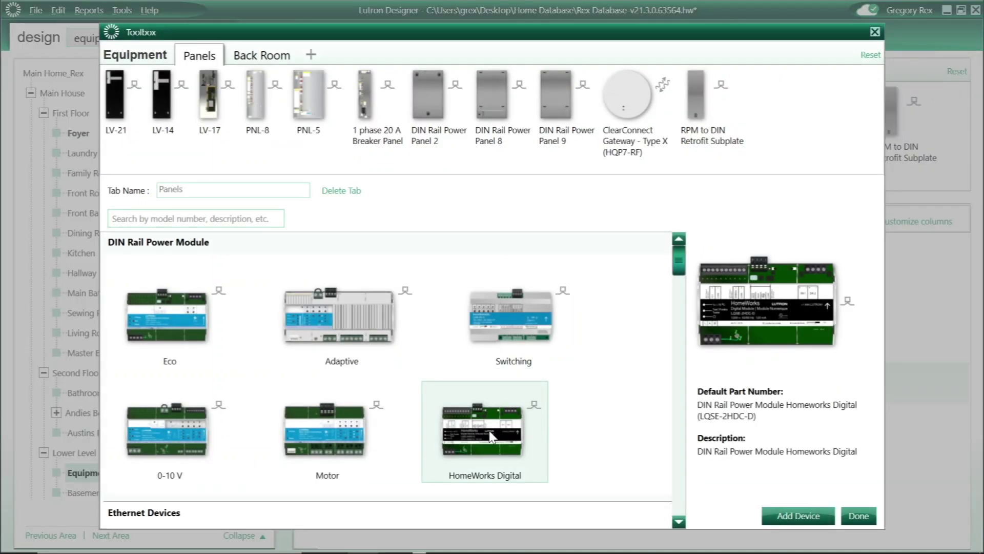
pyautogui.click(484, 439)
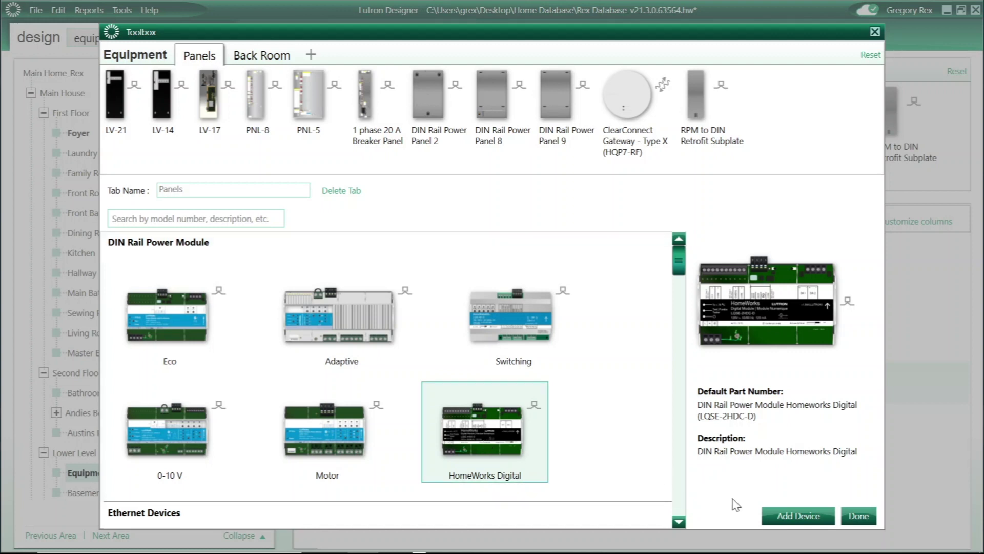
pyautogui.click(798, 515)
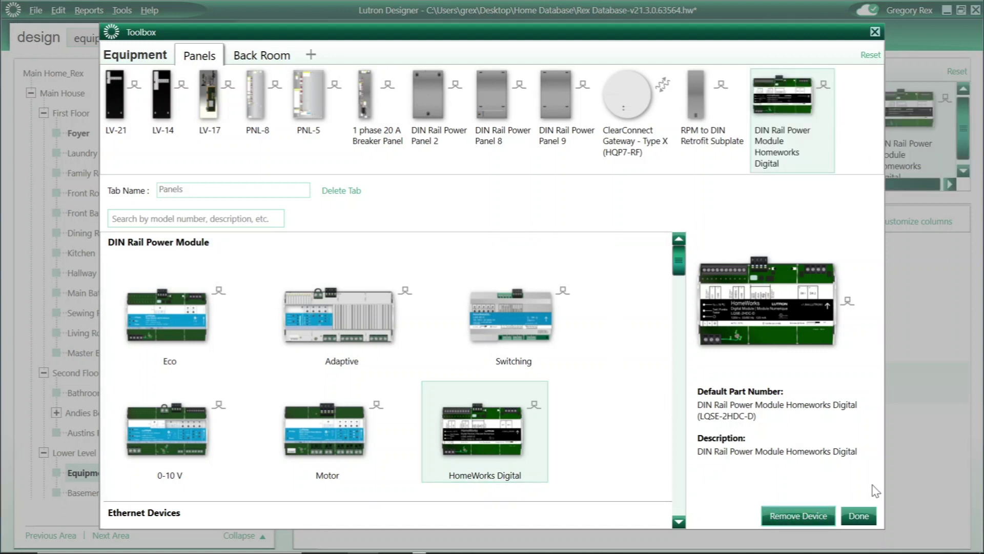
pyautogui.click(859, 515)
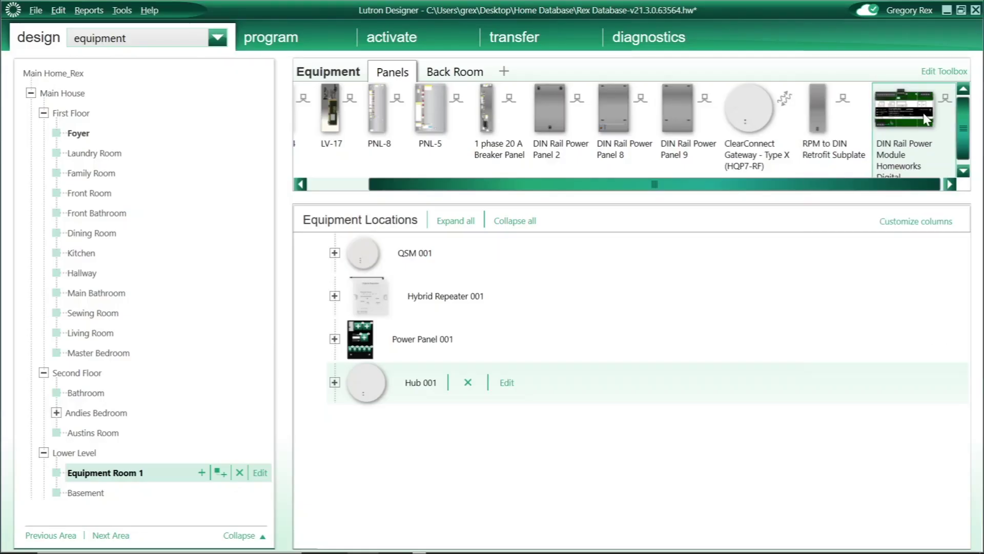
pyautogui.moveTo(926, 119)
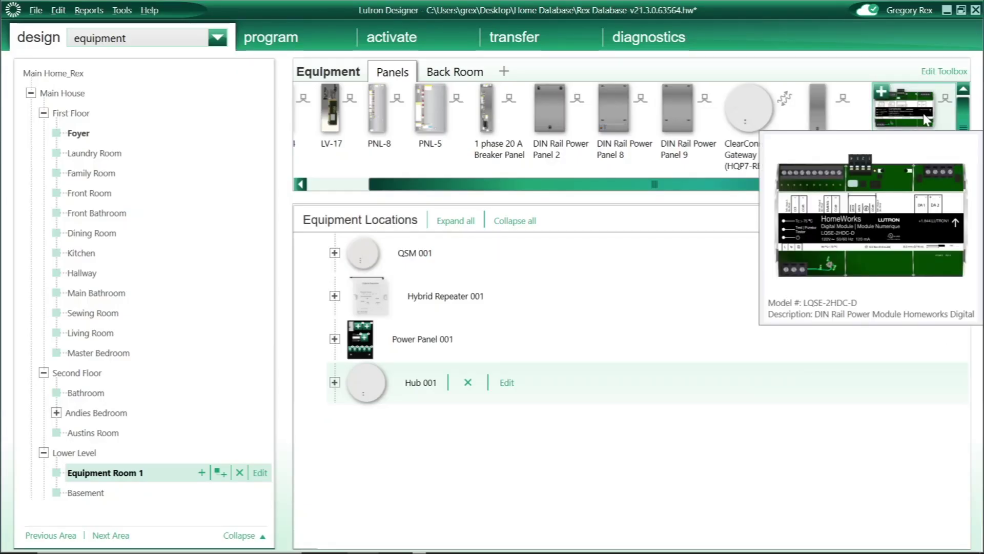
pyautogui.click(201, 40)
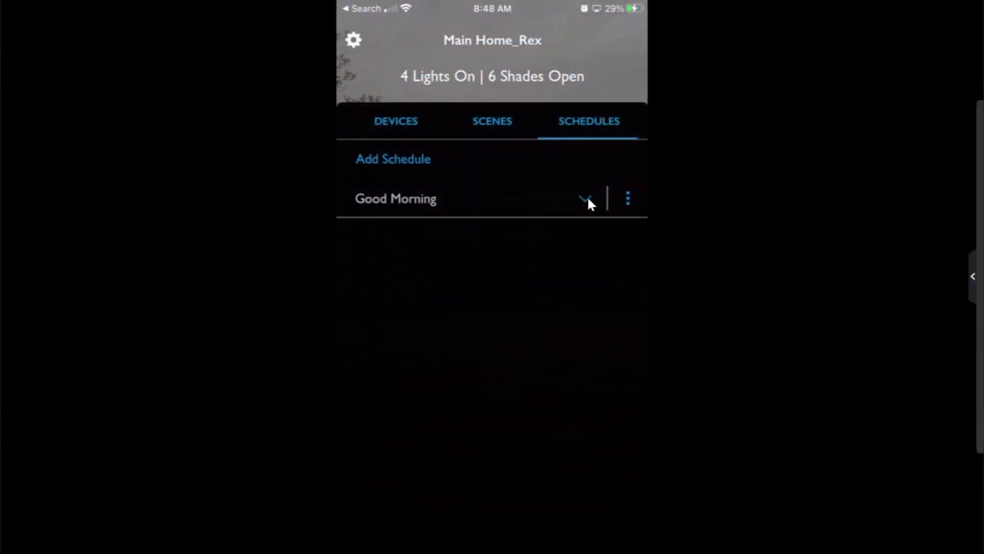
# - In Good Morning's Open Shades schedule days, set the starting date to Aug 25
pyautogui.click(588, 200)
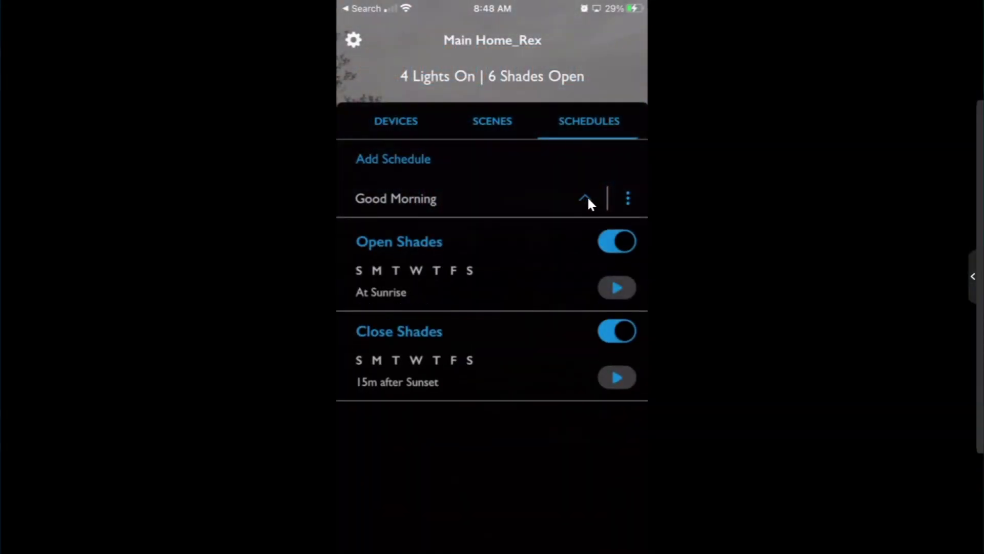
pyautogui.click(510, 266)
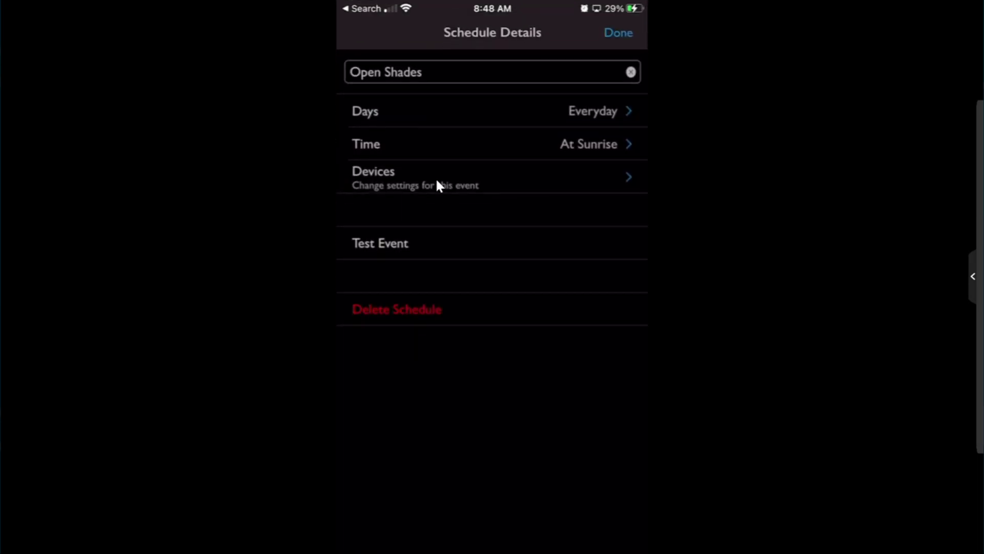
pyautogui.click(442, 110)
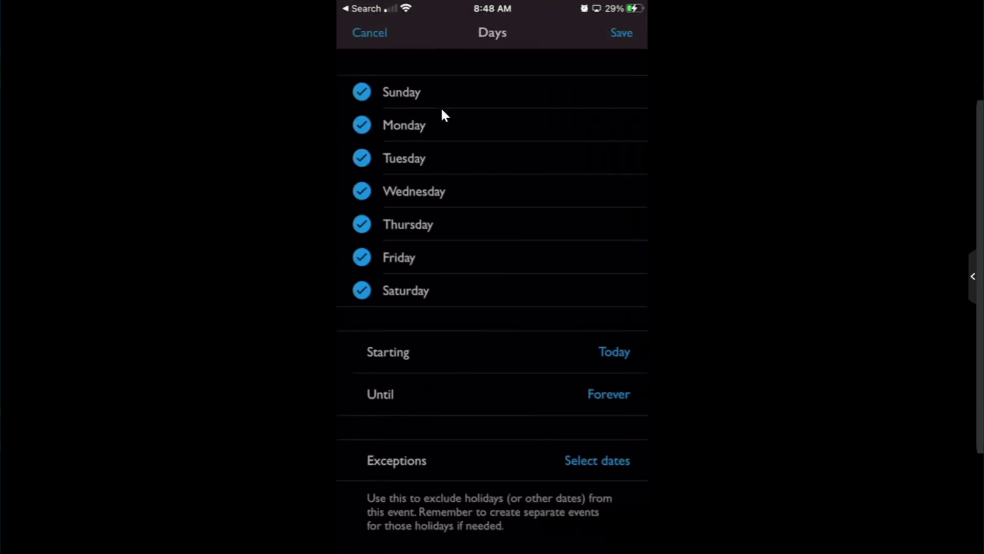
pyautogui.click(417, 350)
pyautogui.click(614, 352)
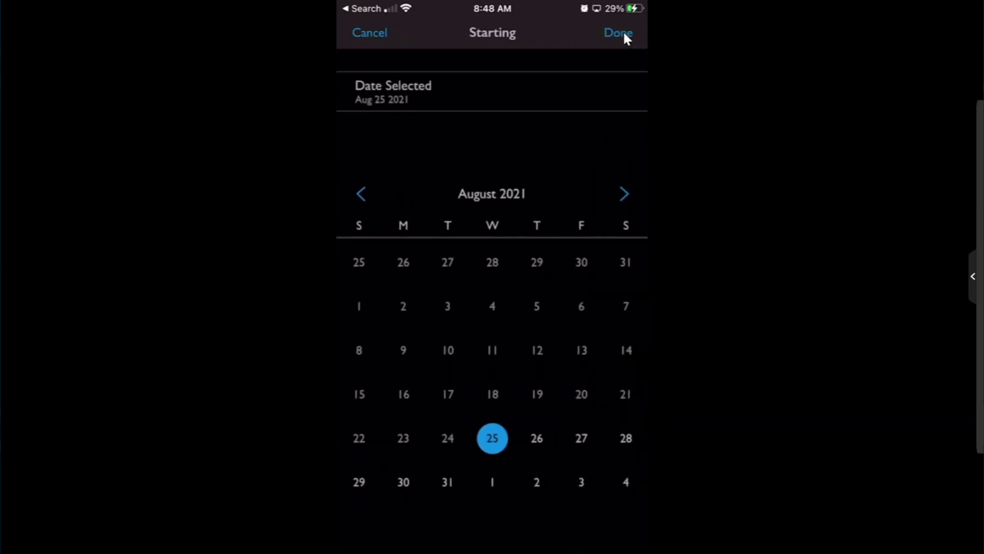
pyautogui.click(624, 34)
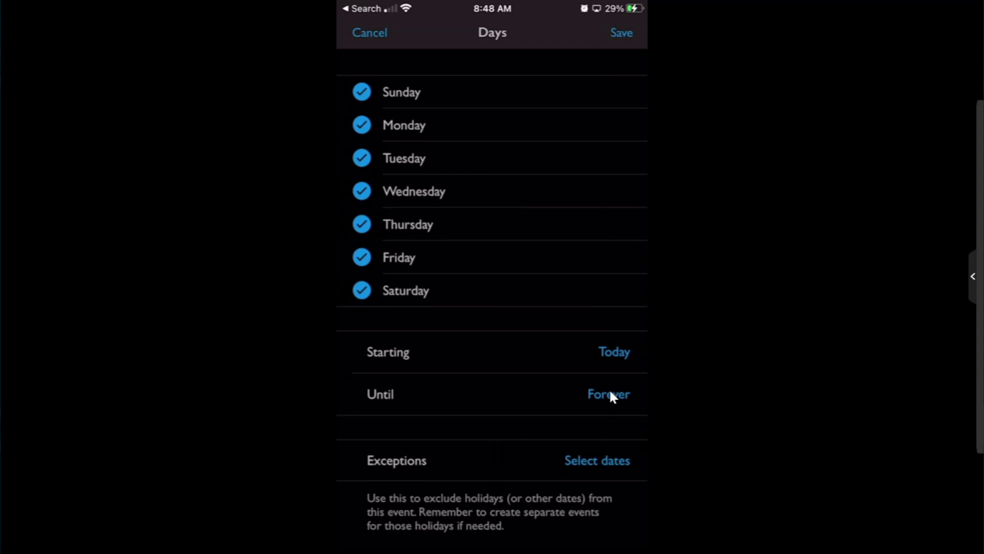
# - Enable the Until date and mark Aug 25–31 as exception dates
pyautogui.click(610, 395)
pyautogui.click(619, 34)
pyautogui.click(607, 464)
pyautogui.click(486, 438)
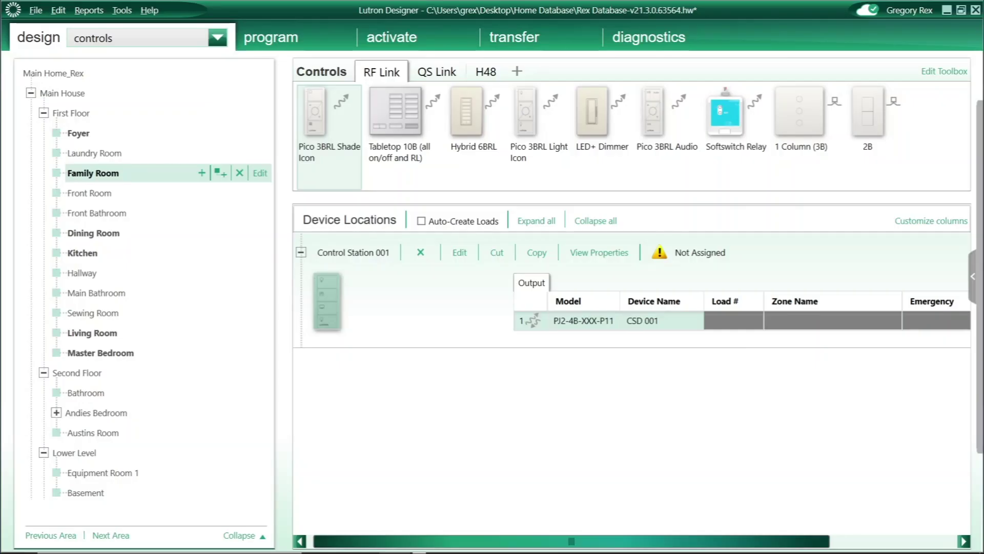
# - Set Control Station 001's Pico model to PJ2-4B-TSW-P14, after trying the P12 and P13 models
pyautogui.click(574, 252)
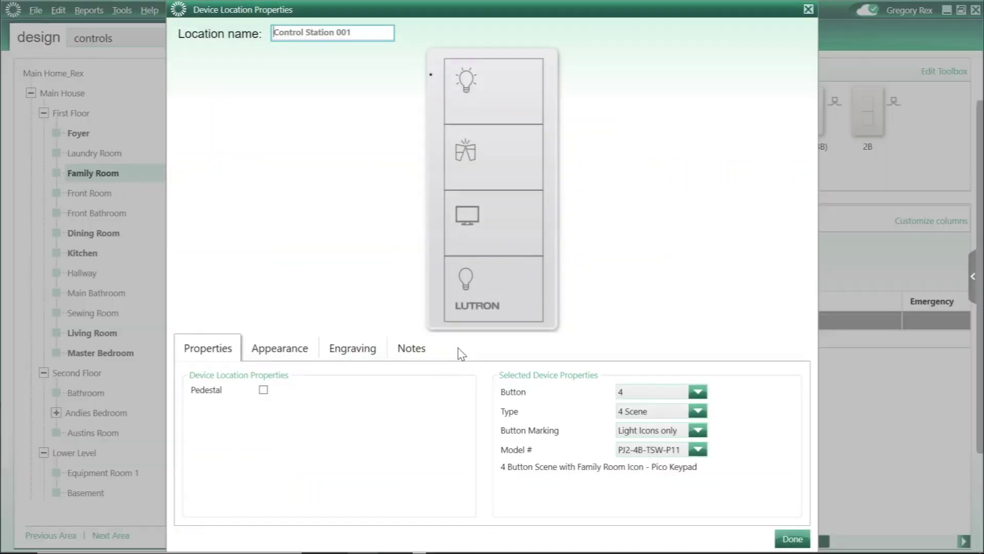
pyautogui.click(702, 450)
pyautogui.click(659, 293)
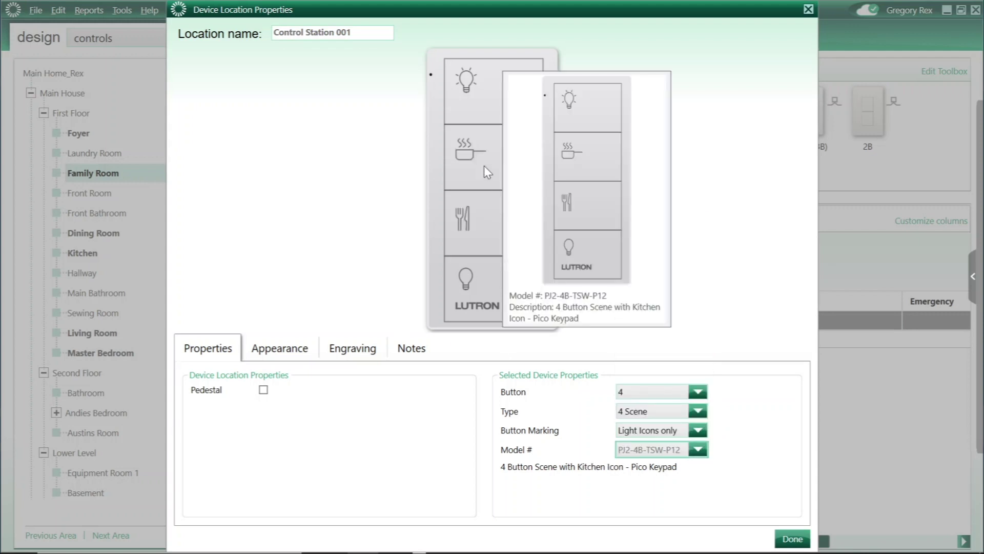
pyautogui.click(698, 450)
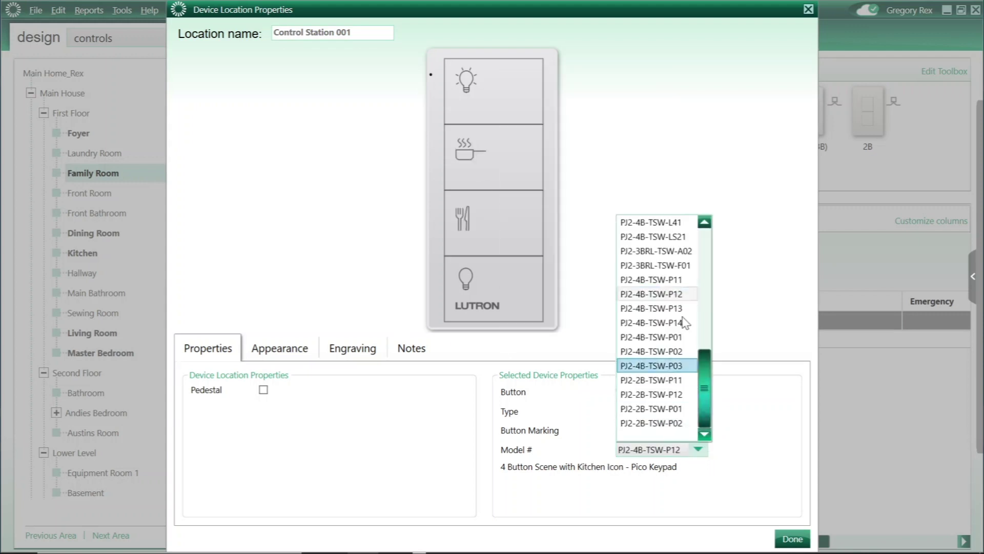
pyautogui.click(661, 314)
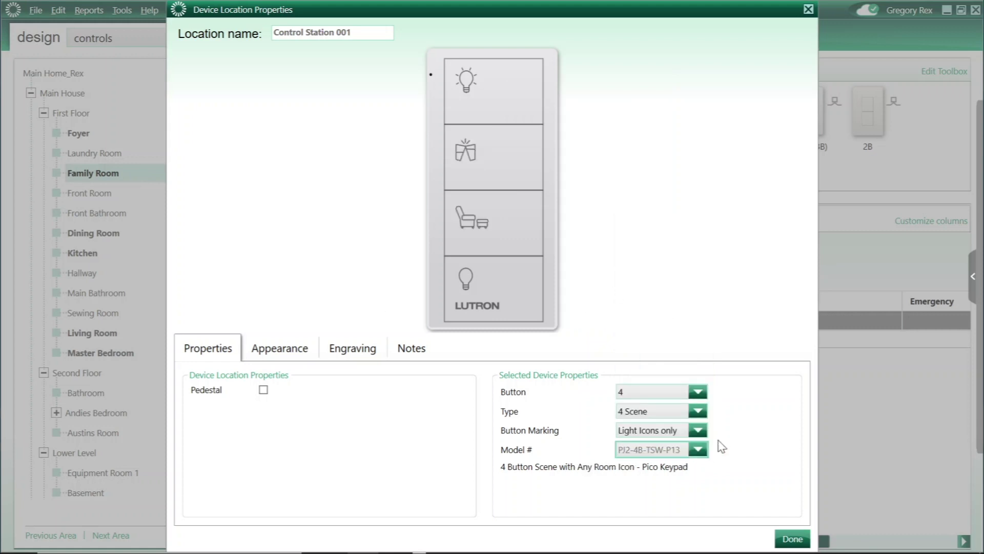
pyautogui.click(700, 450)
pyautogui.click(668, 323)
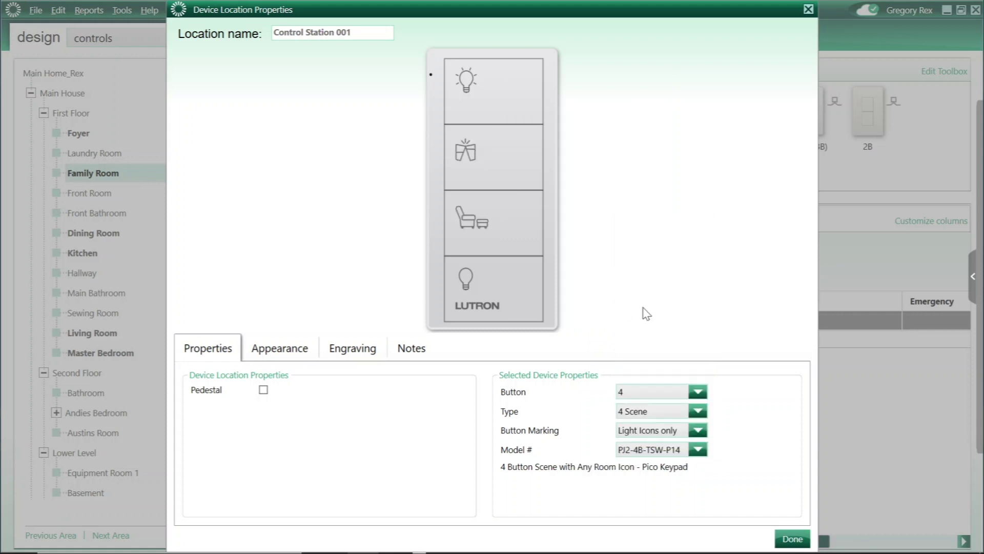
pyautogui.click(790, 538)
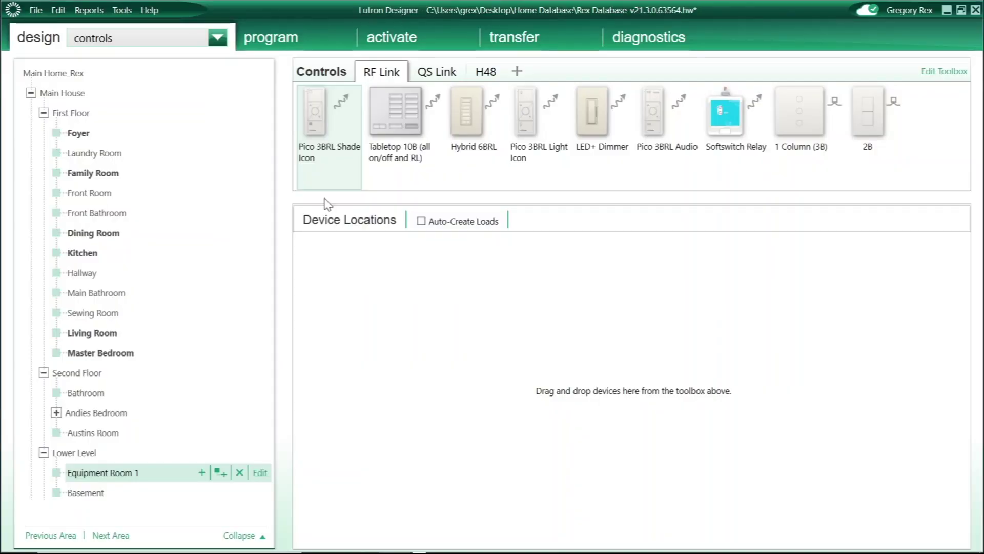
# - In the equipment view, add the 8 DPM Subplate found by searching 'dpm' to the Panels toolbox
pyautogui.click(115, 40)
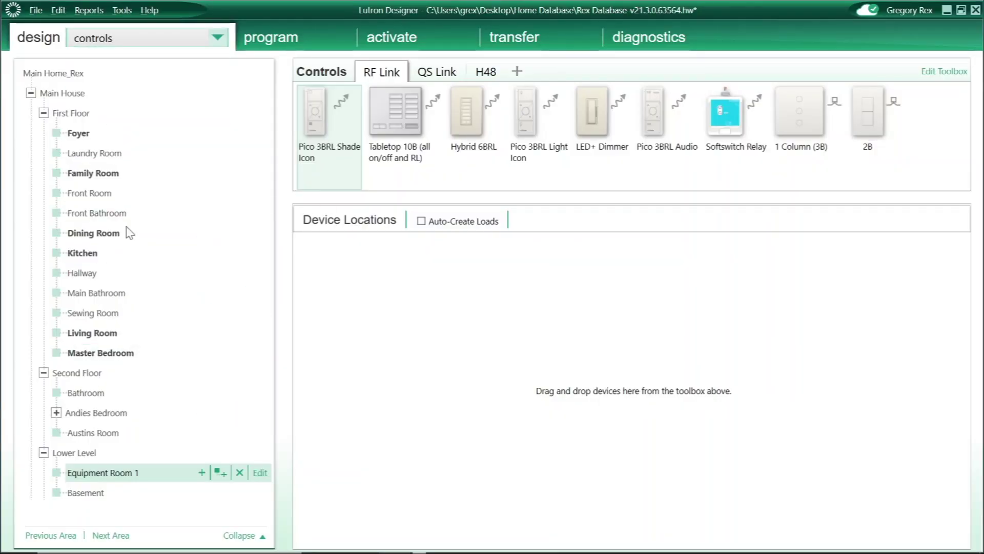
pyautogui.click(129, 471)
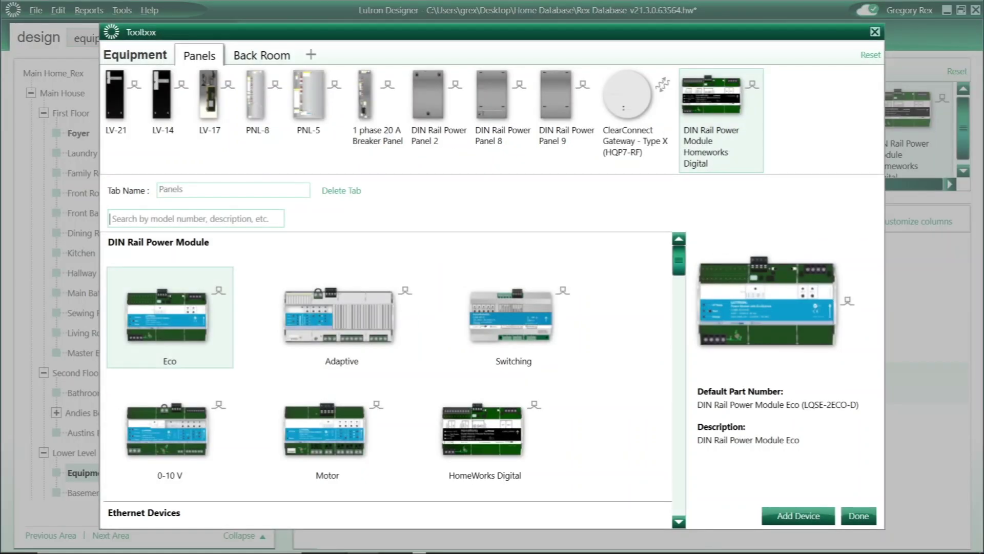
pyautogui.write('dpm')
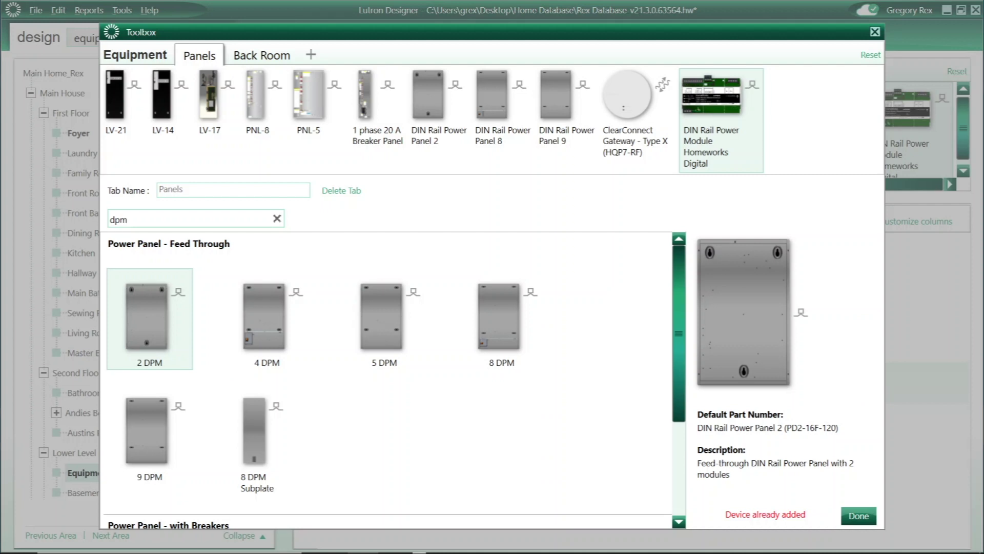
pyautogui.click(247, 449)
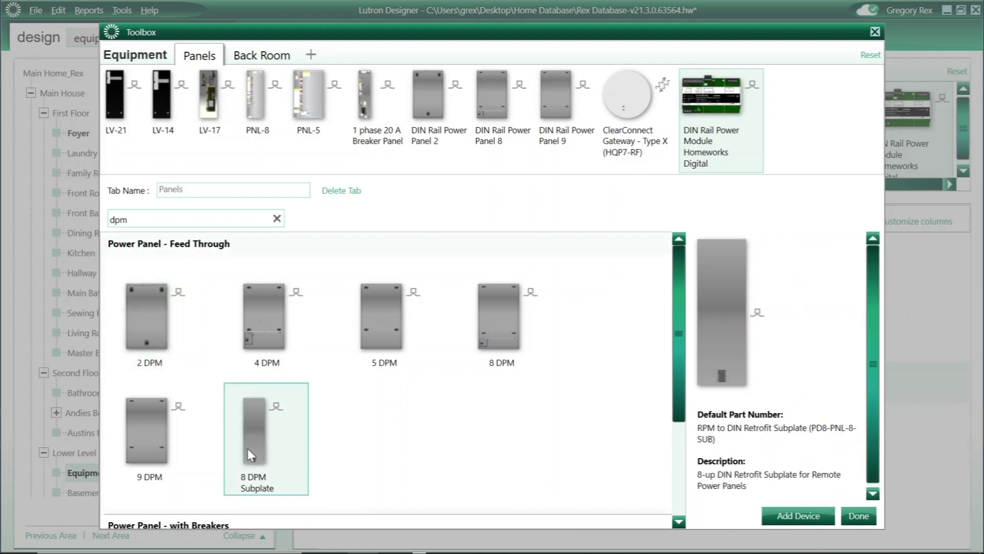
pyautogui.click(772, 516)
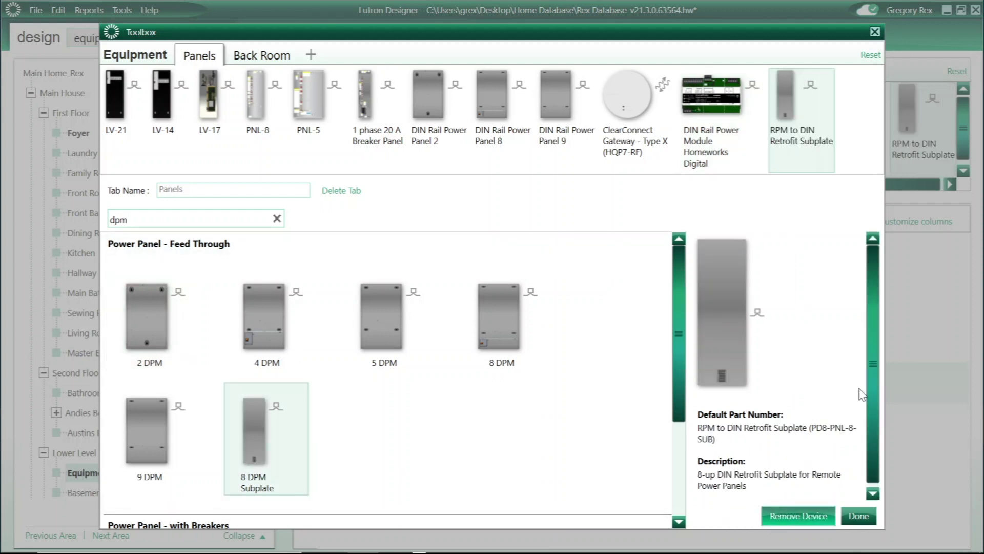
pyautogui.click(875, 32)
# - Place the subplate in Equipment Room 1 and fit the Homeworks Digital module in slot 1
pyautogui.moveTo(907, 110); pyautogui.dragTo(478, 372)
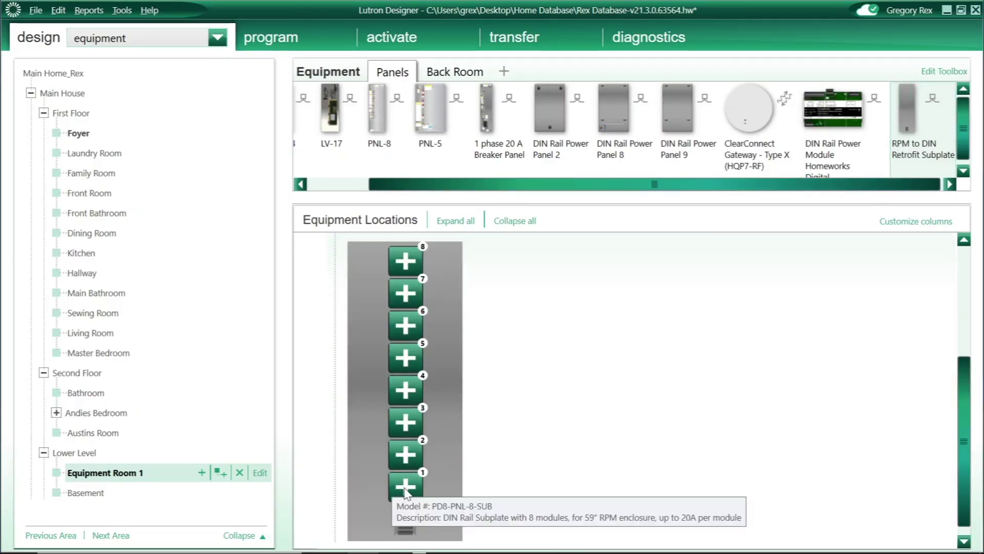
pyautogui.click(407, 487)
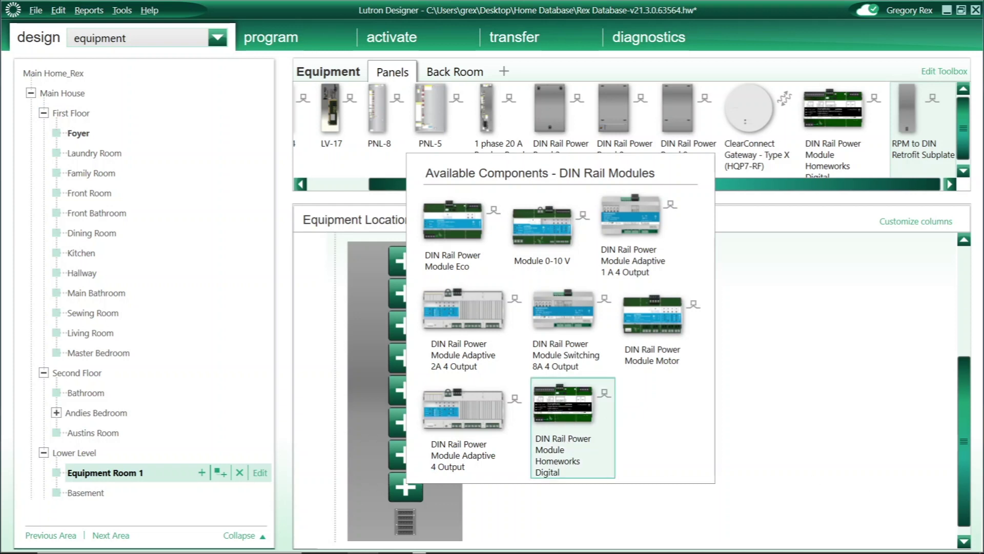
pyautogui.click(563, 405)
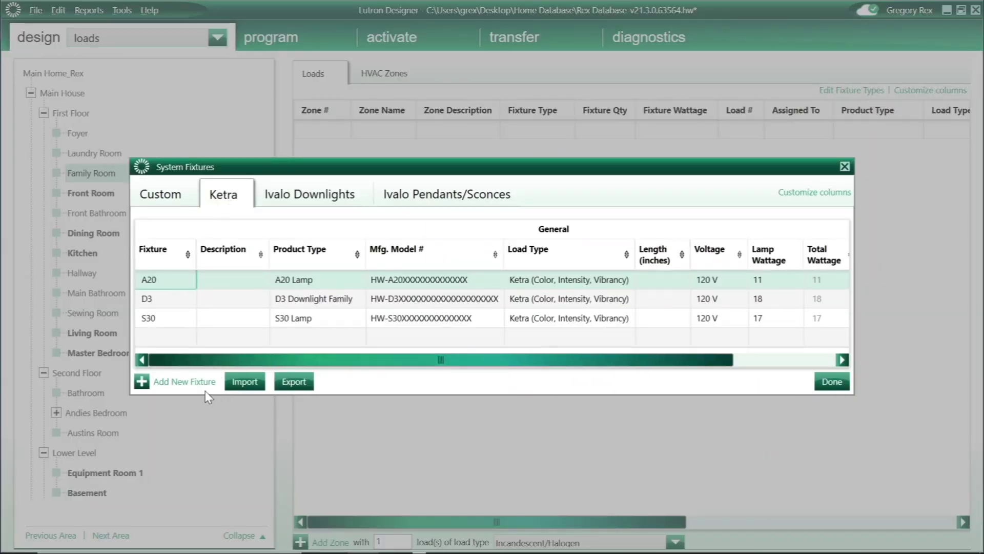
# - Add a Ketra fixture row, rename Fixture 001 to LS0, and set its type to X96/Lightbar Slim
pyautogui.click(197, 381)
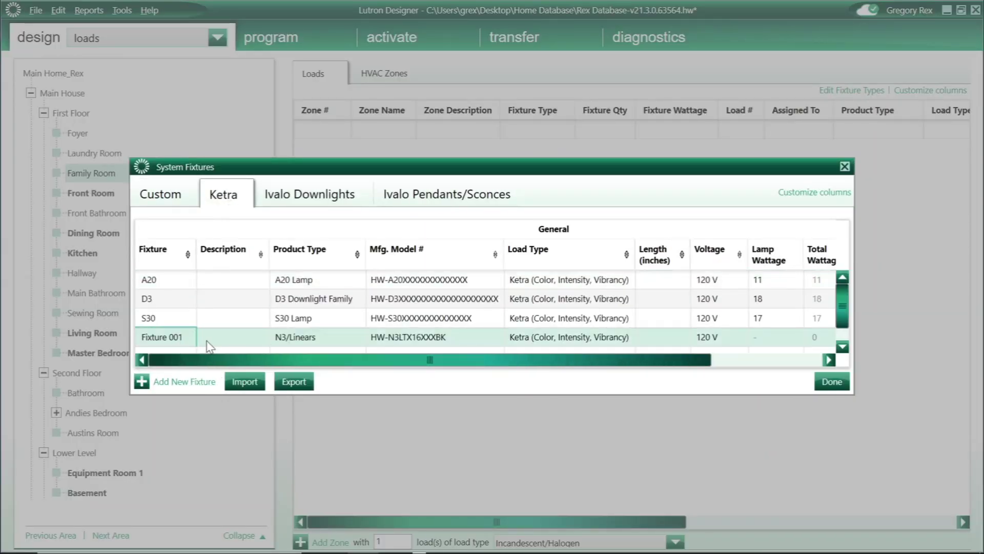
pyautogui.click(177, 337)
pyautogui.moveTo(182, 336); pyautogui.dragTo(109, 339)
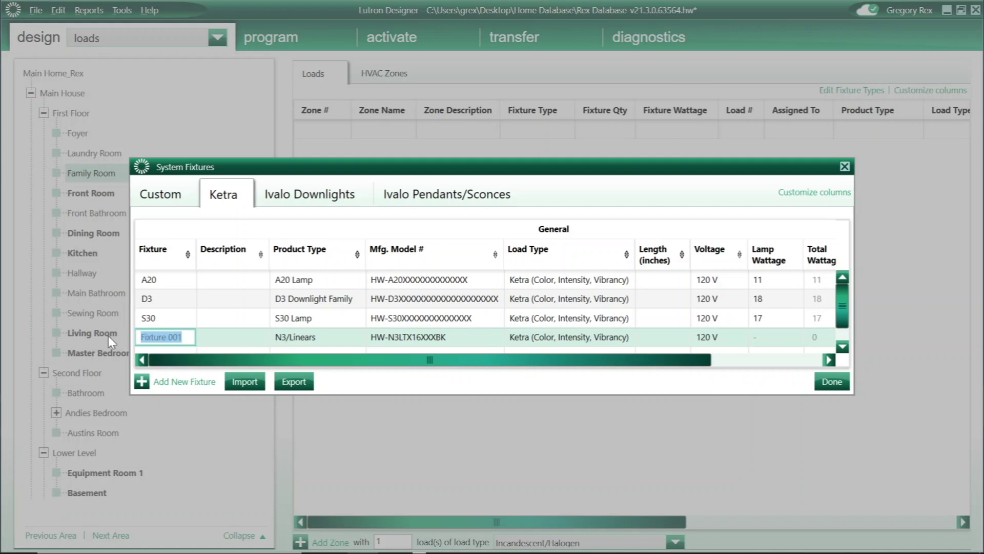
pyautogui.write('LS0')
pyautogui.click(332, 341)
pyautogui.click(353, 336)
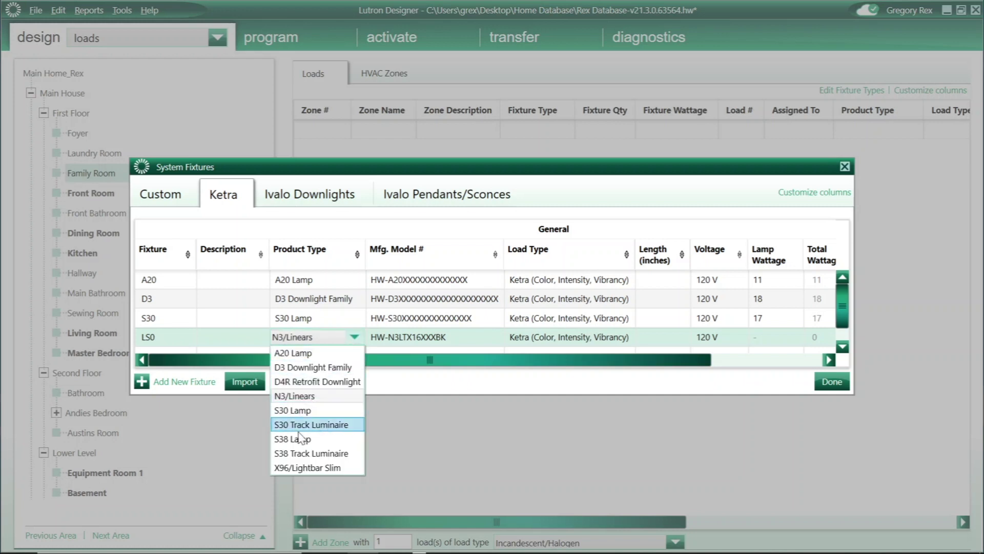
pyautogui.click(345, 467)
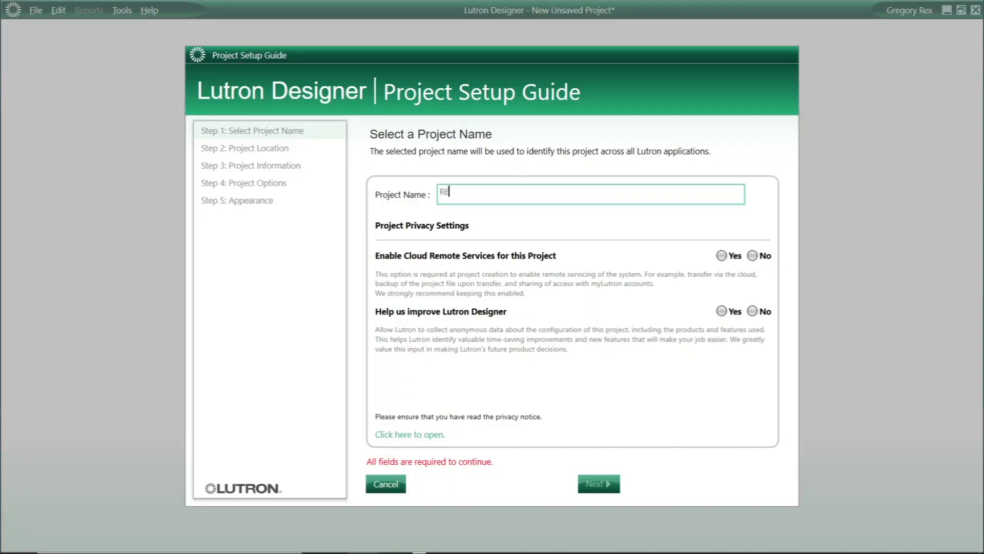
# - Enter the project name and set Enable Cloud Remote Services to Yes
pyautogui.write('x Residence')
pyautogui.click(726, 259)
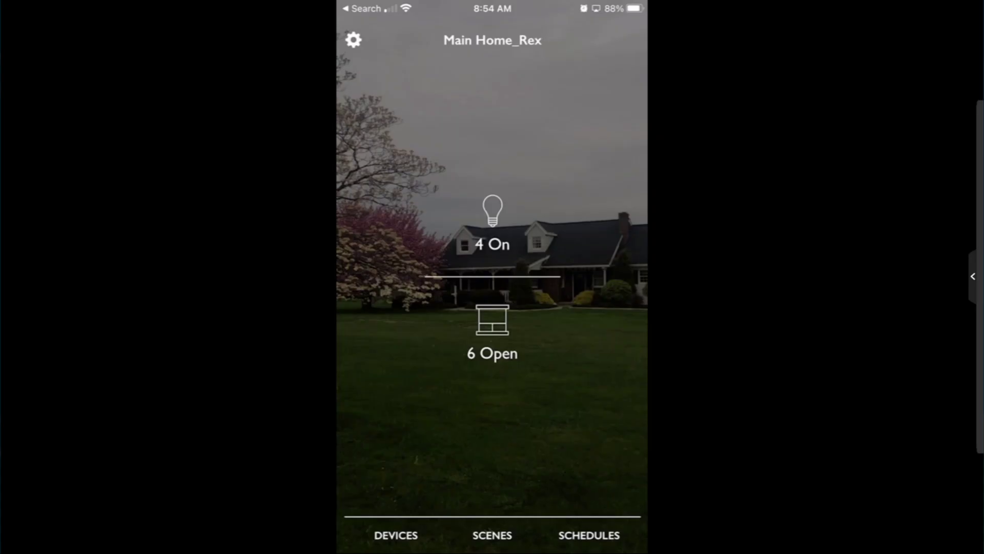
# - Share home access with the recipient's e-mail address, choosing a Permanent access duration
pyautogui.click(353, 39)
pyautogui.click(487, 343)
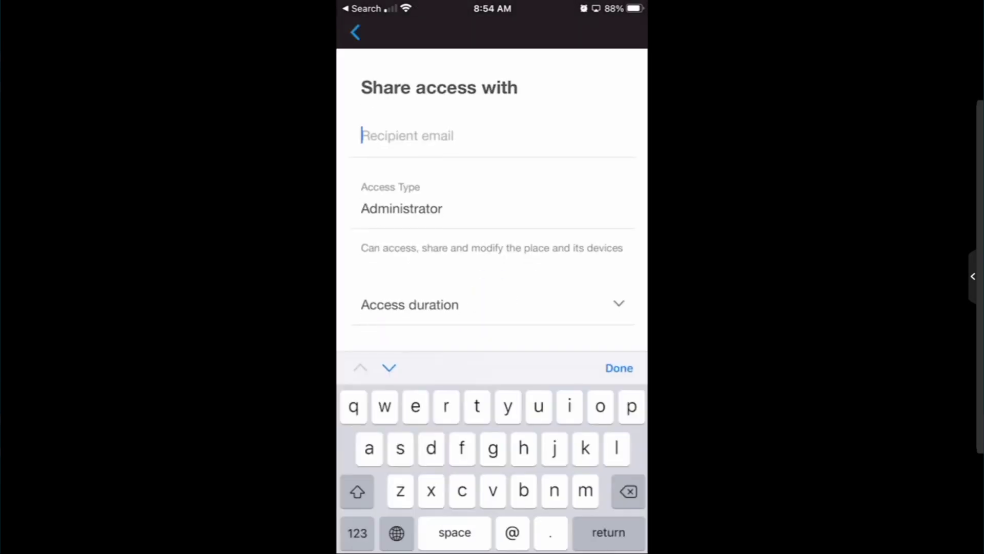
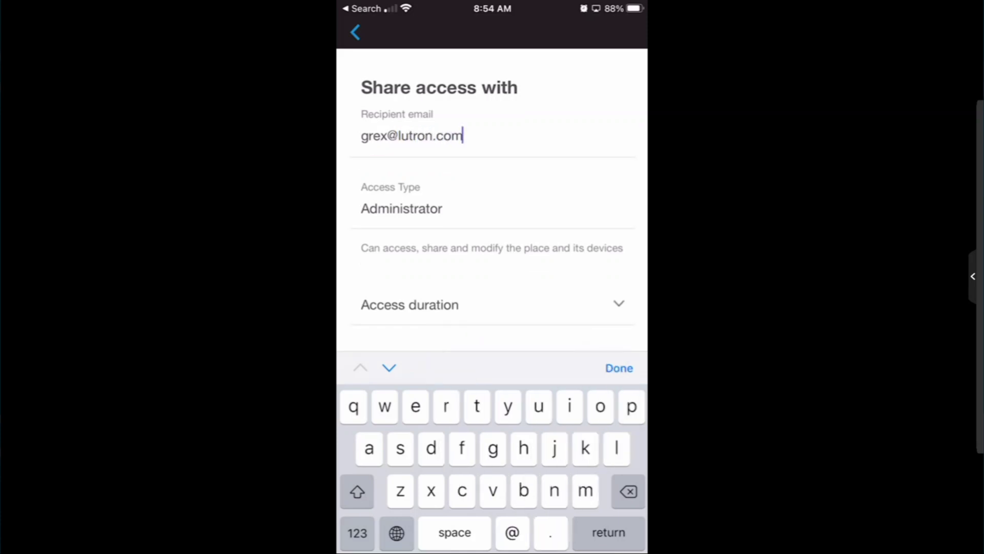
pyautogui.click(410, 304)
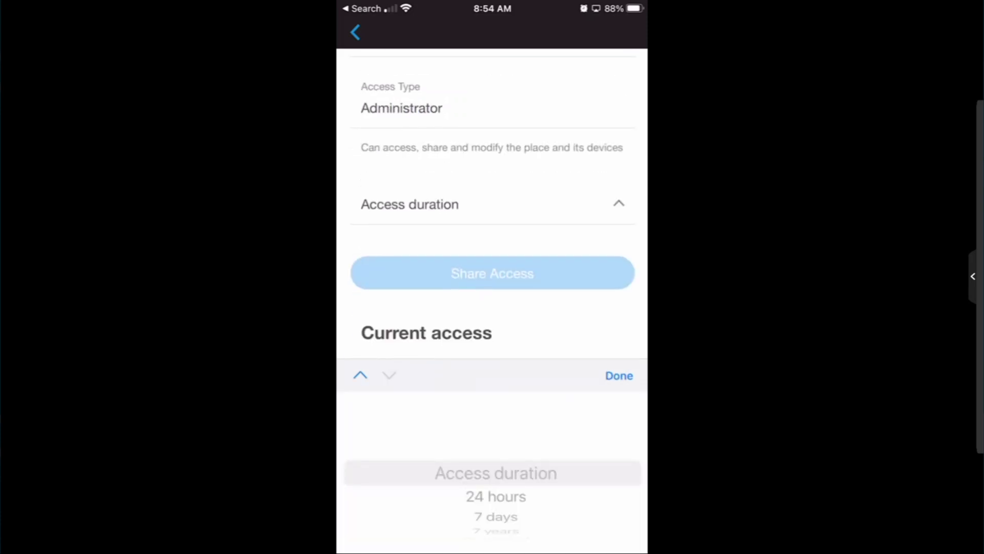
pyautogui.scroll(-3, 496, 472)
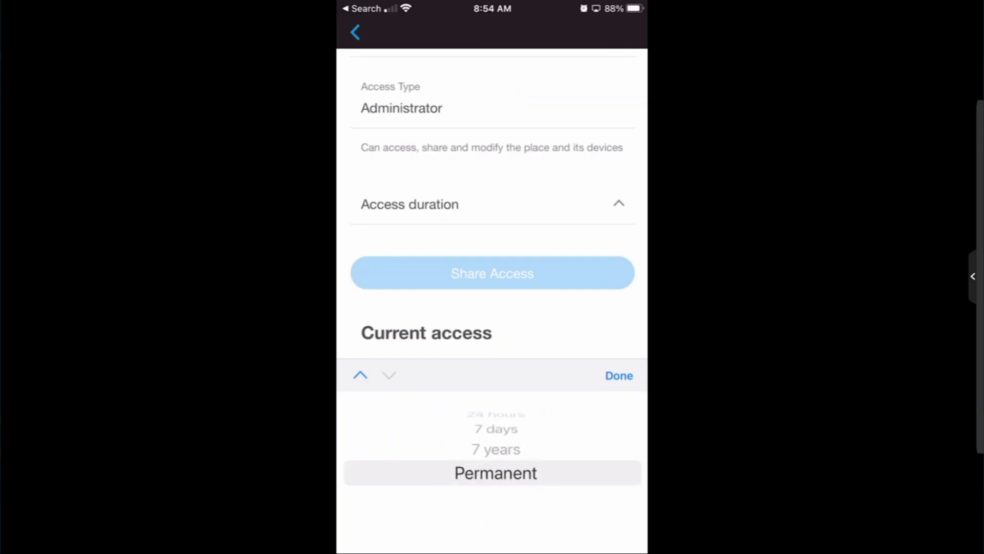
pyautogui.click(620, 375)
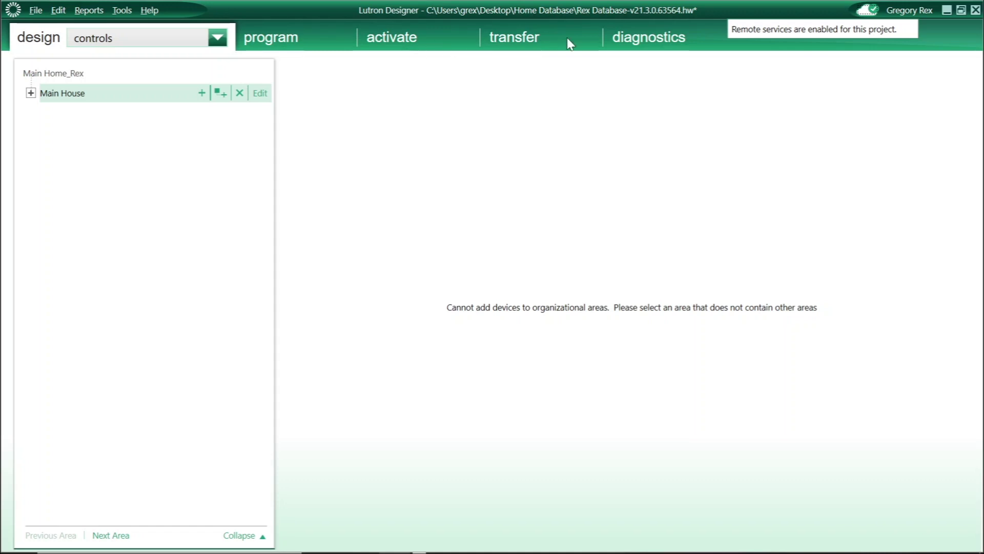
# - Save the project and bring up the transfer page
pyautogui.click(505, 37)
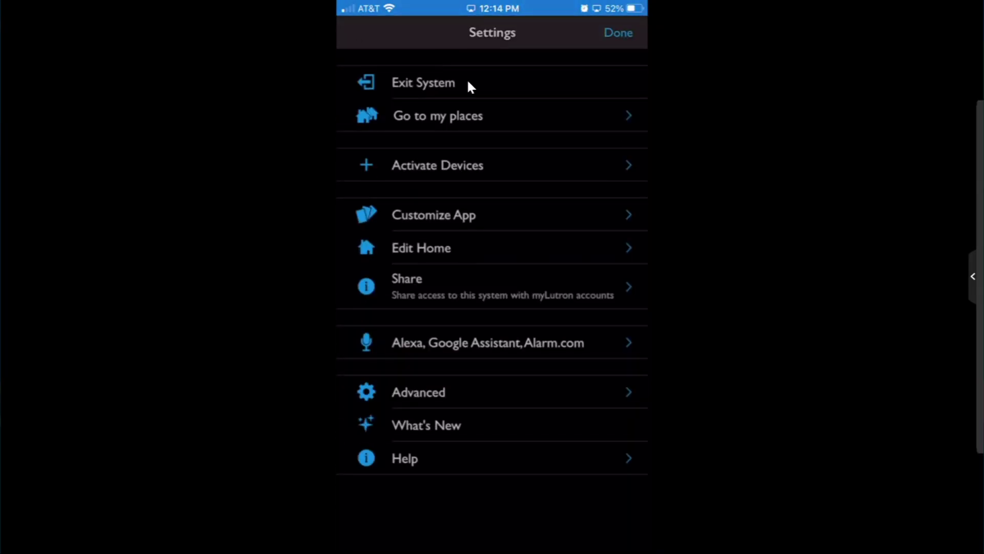
# - Start device activation, go to Main House > Lower Level > Basement, and assign the S30 bulb to downlight 1
pyautogui.click(489, 171)
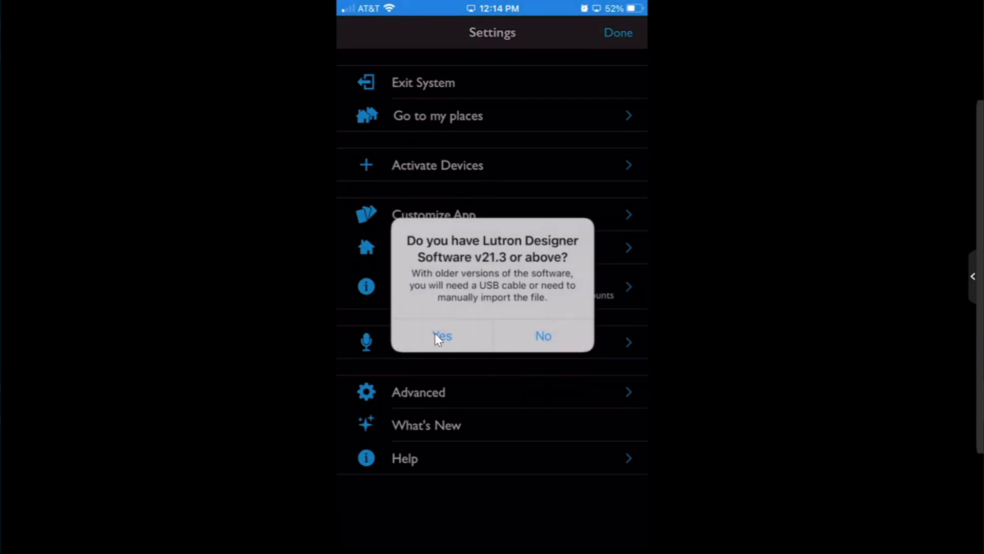
pyautogui.click(439, 335)
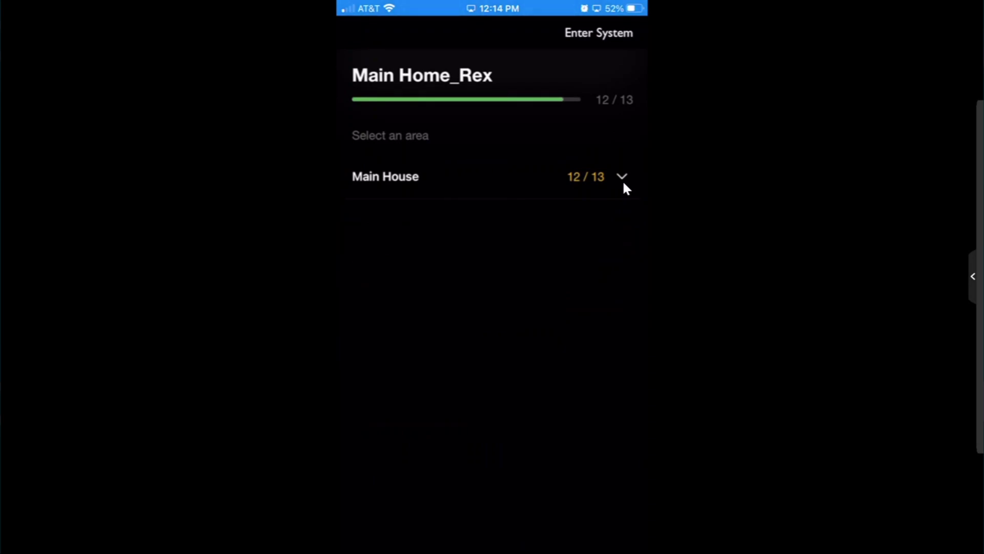
pyautogui.click(622, 179)
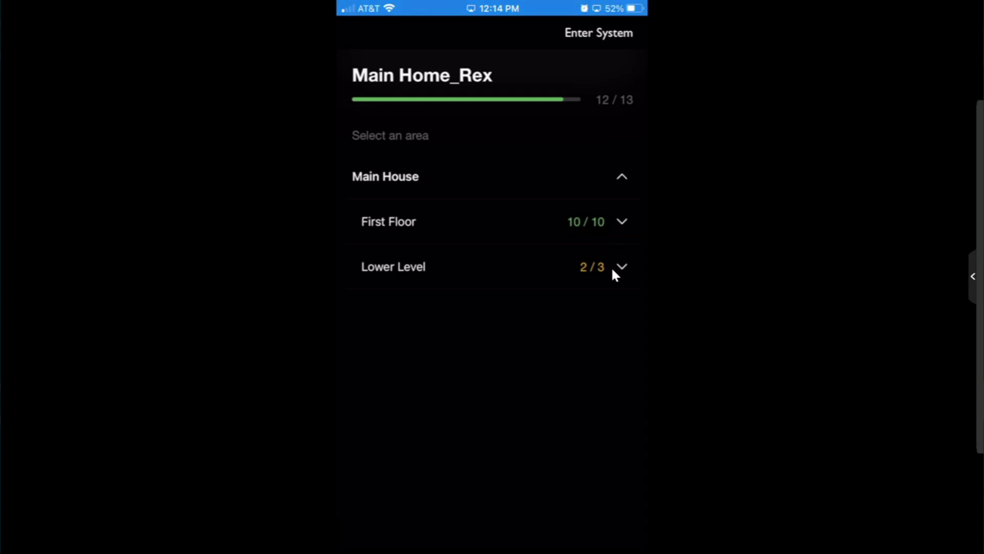
pyautogui.click(613, 270)
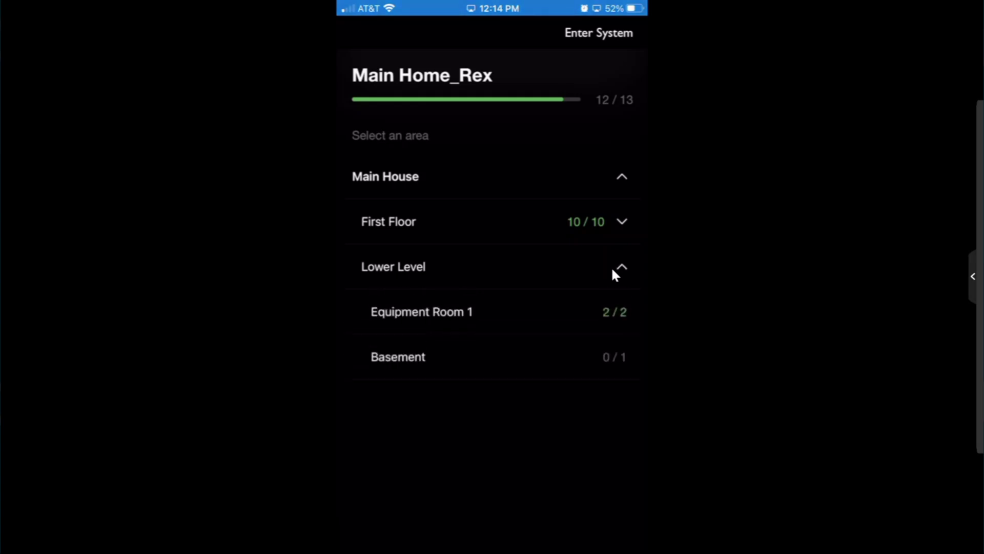
pyautogui.click(614, 357)
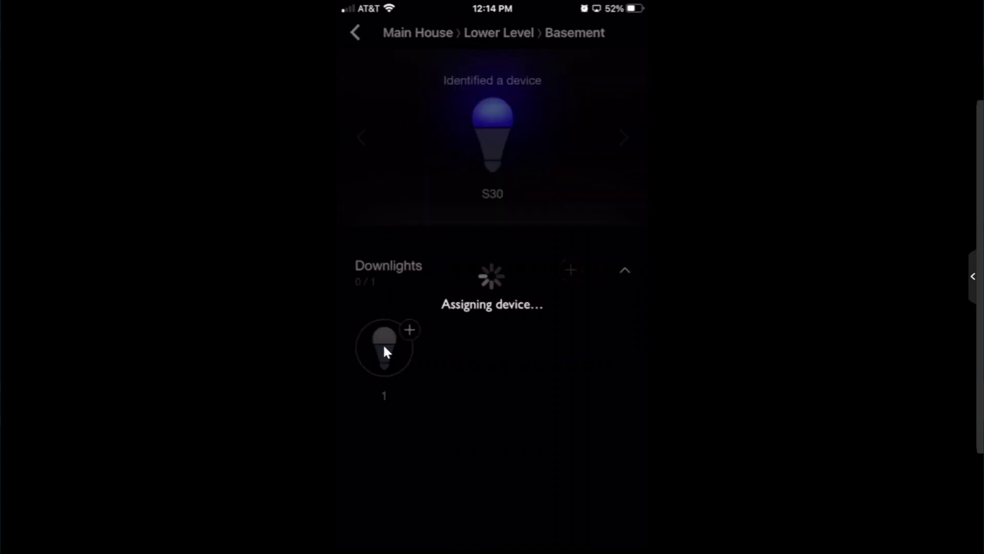
pyautogui.click(385, 347)
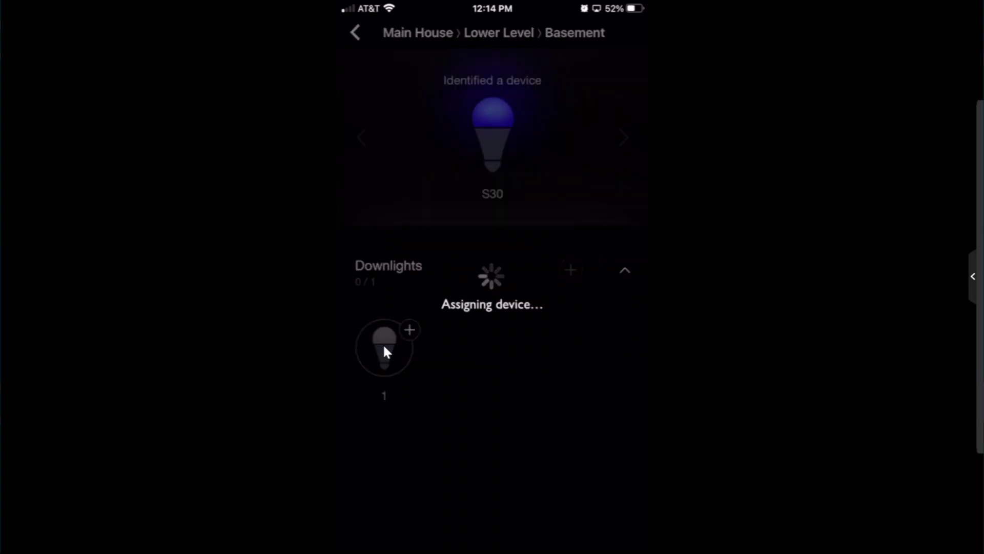